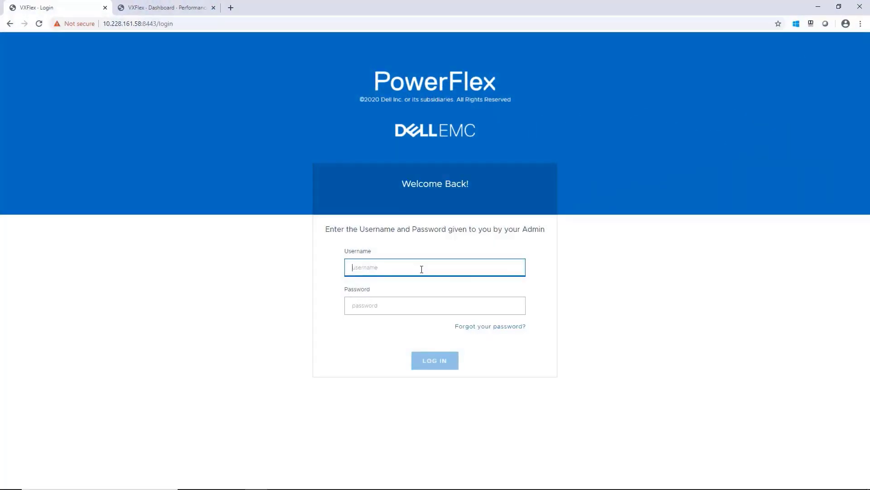
Log in to the PowerFlex cluster as admin with the account password
text(admin)
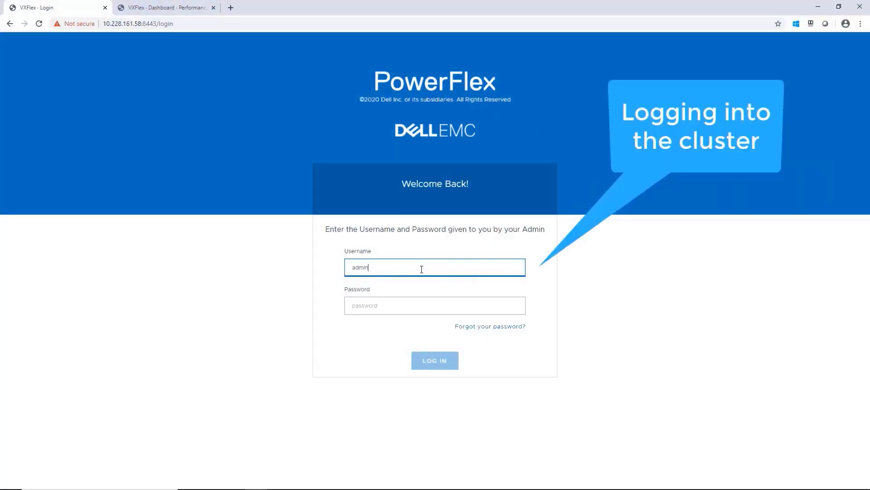
key(Tab)
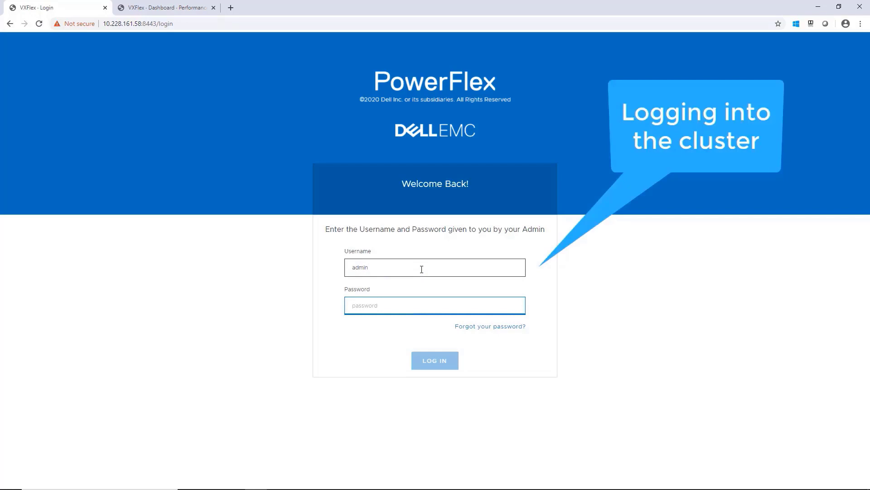
text(••••)
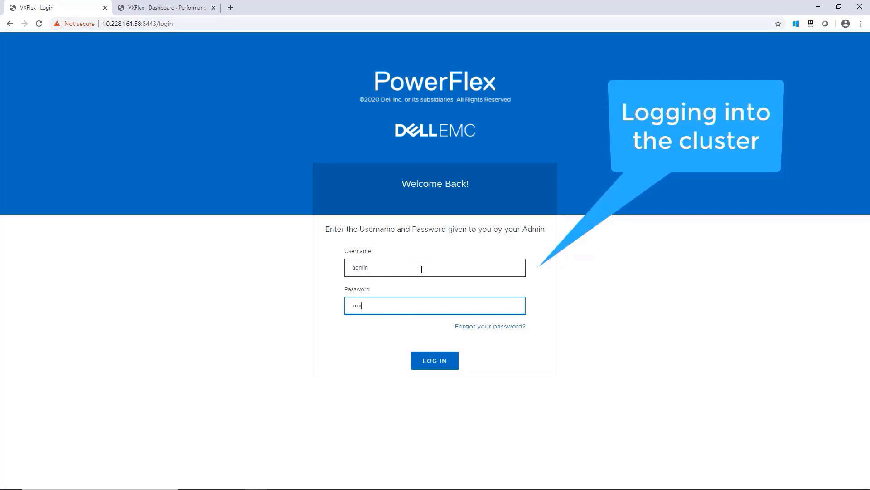
text(•••••)
click(421, 362)
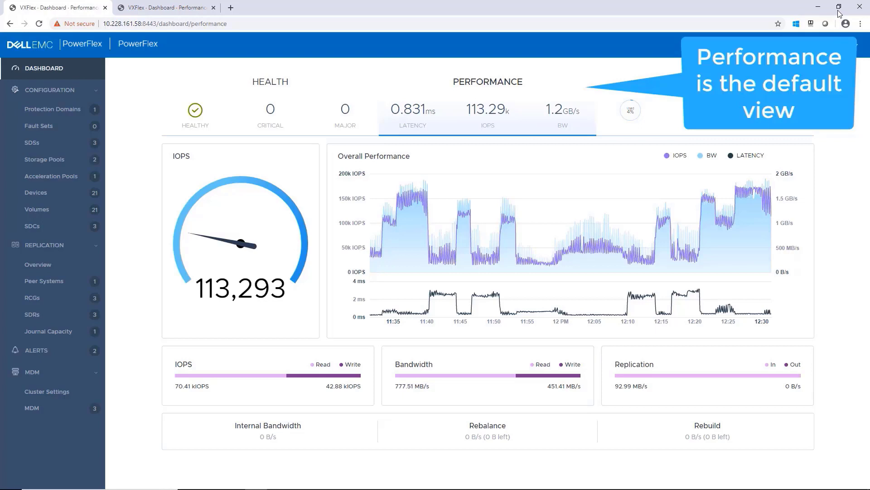
Reset the browser zoom to 100% on the Performance dashboard
key(ctrl+0)
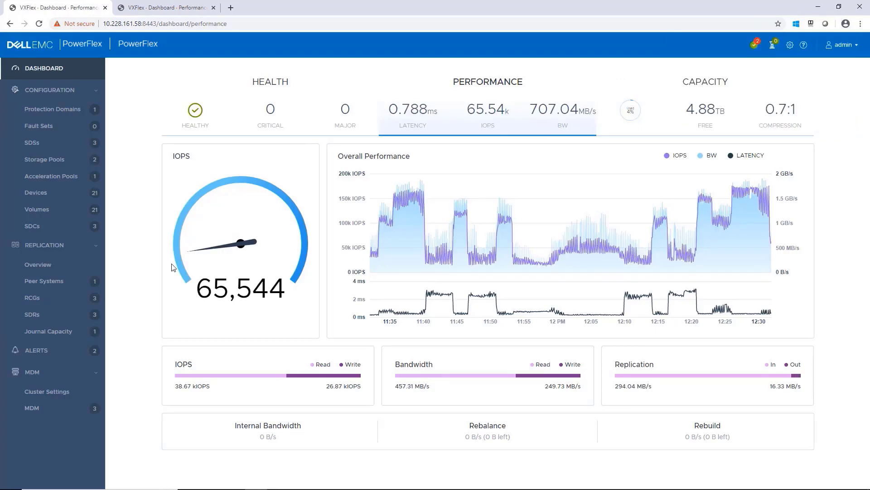
click(265, 92)
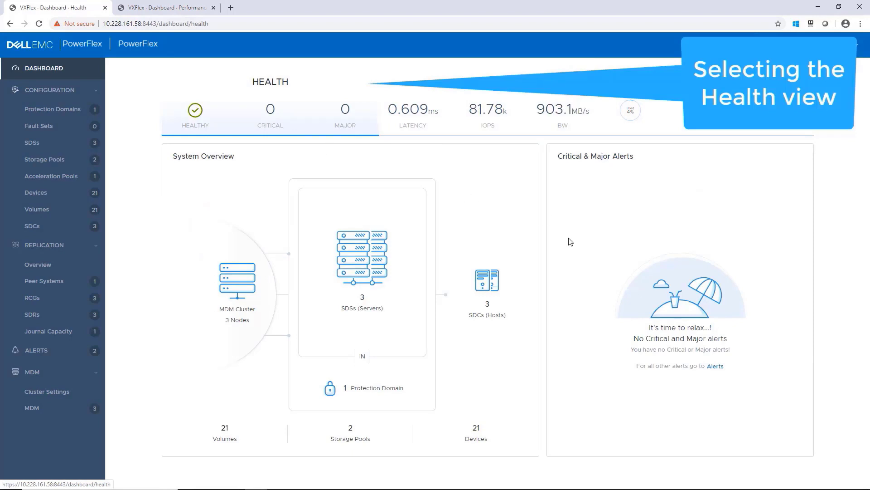
click(716, 366)
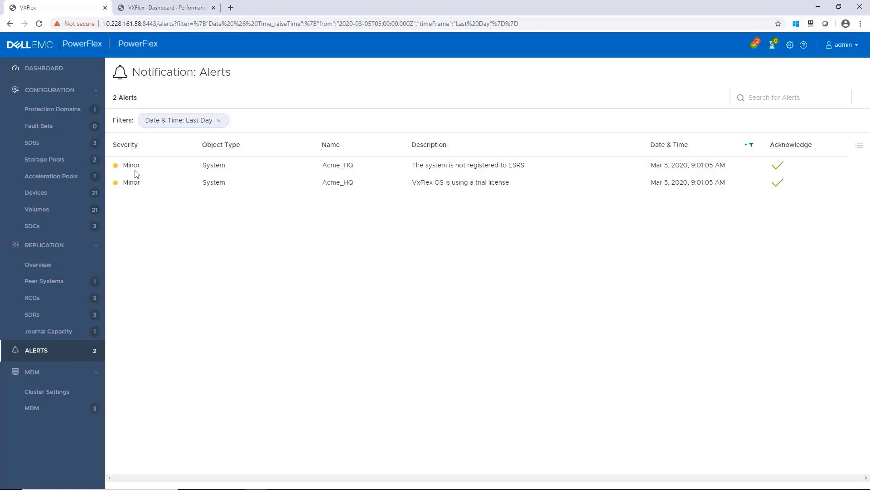
click(61, 73)
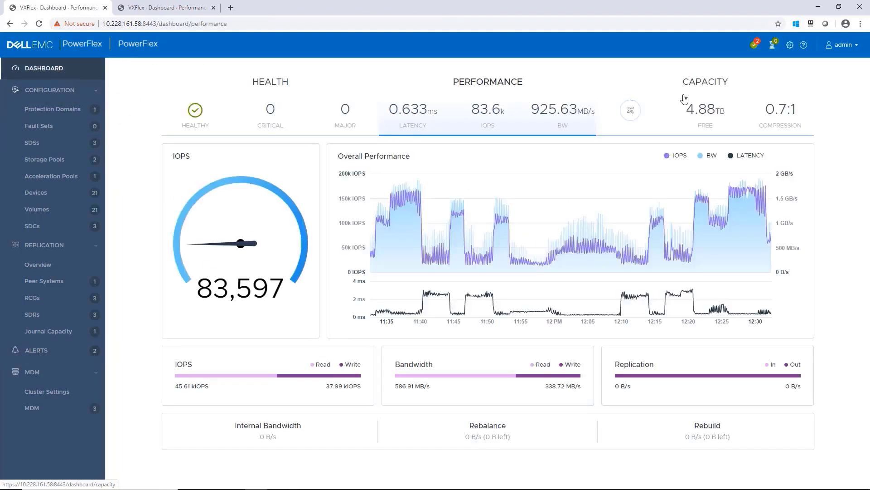
click(712, 96)
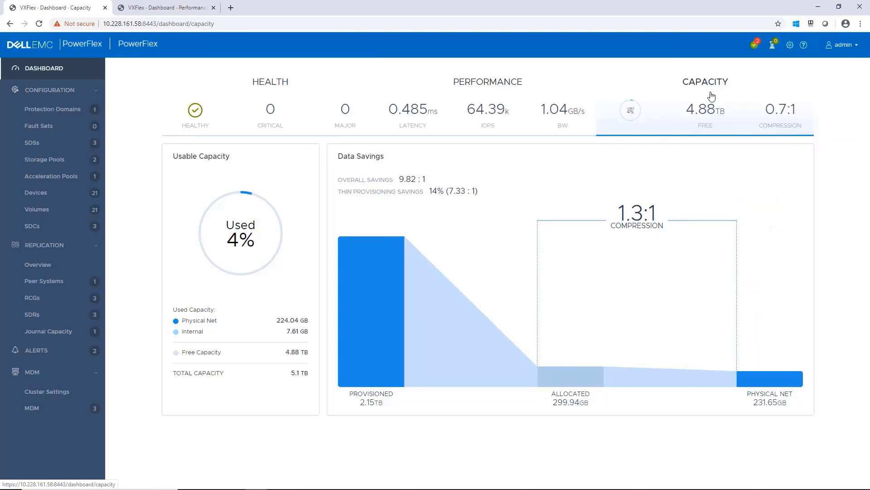
click(410, 102)
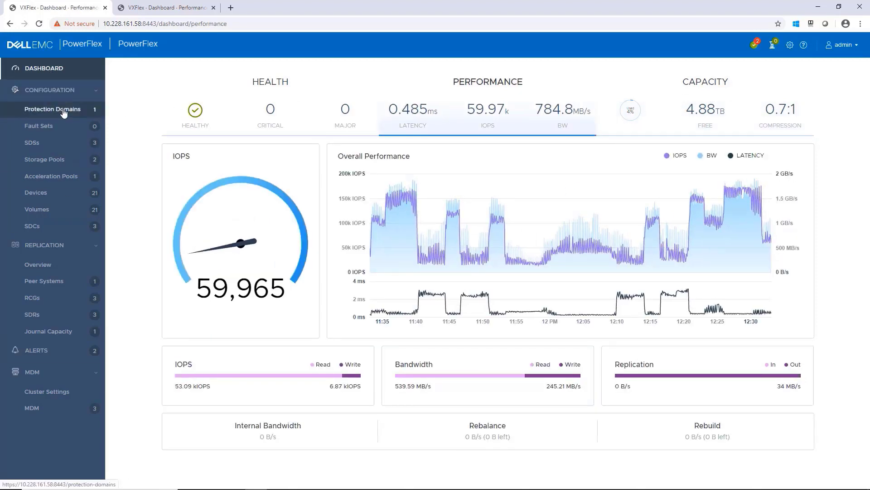
Select protection domain pd1 and view its performance and capacity details
click(64, 110)
click(236, 142)
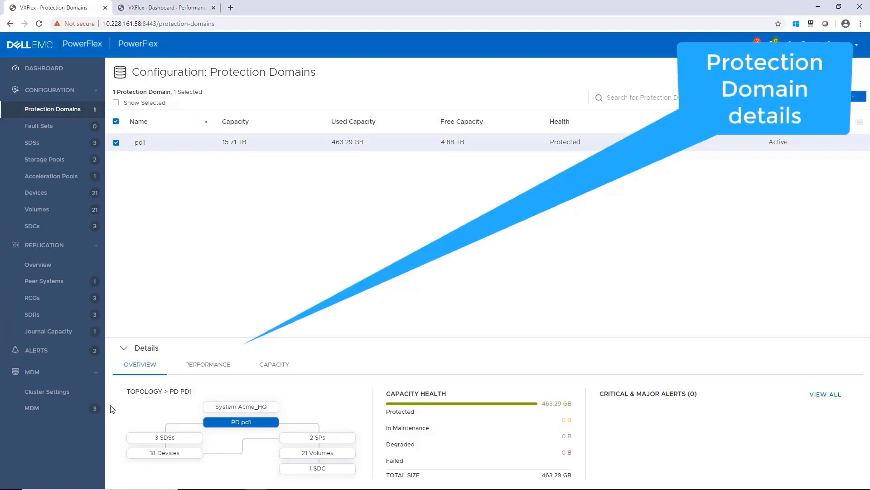
click(218, 363)
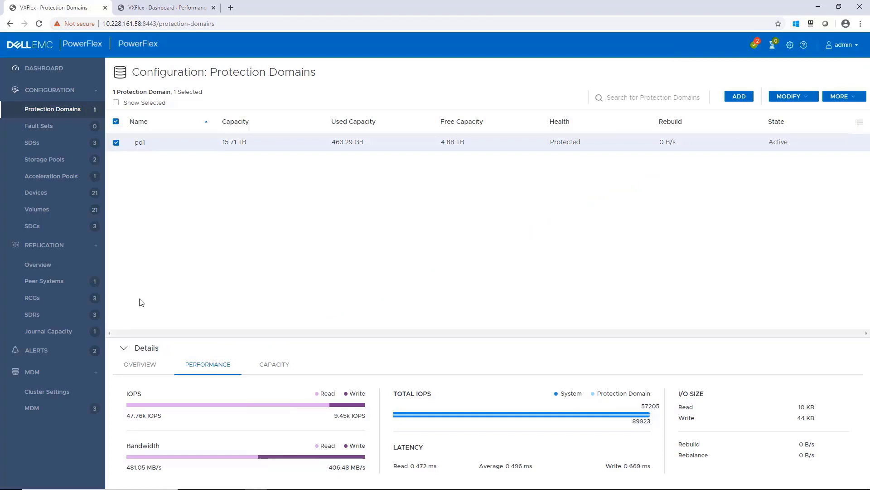
click(263, 365)
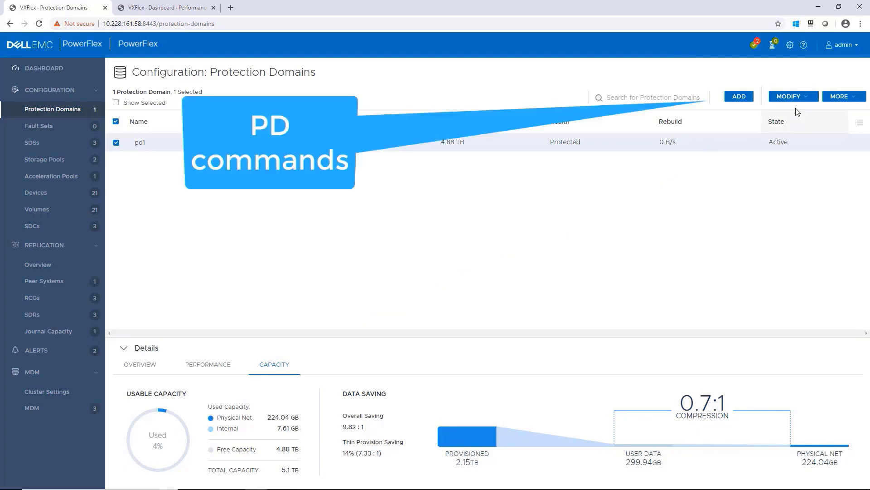
Inspect pd1's Network Throttling settings and cancel without changes
click(801, 98)
click(802, 134)
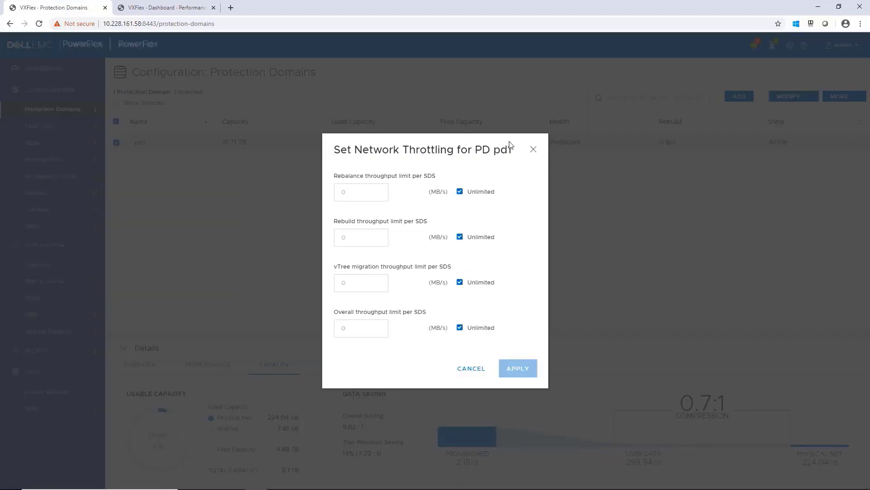
click(471, 368)
Review pd1's Read Flash Cache options without changes, then show the Storage Pools list
click(851, 98)
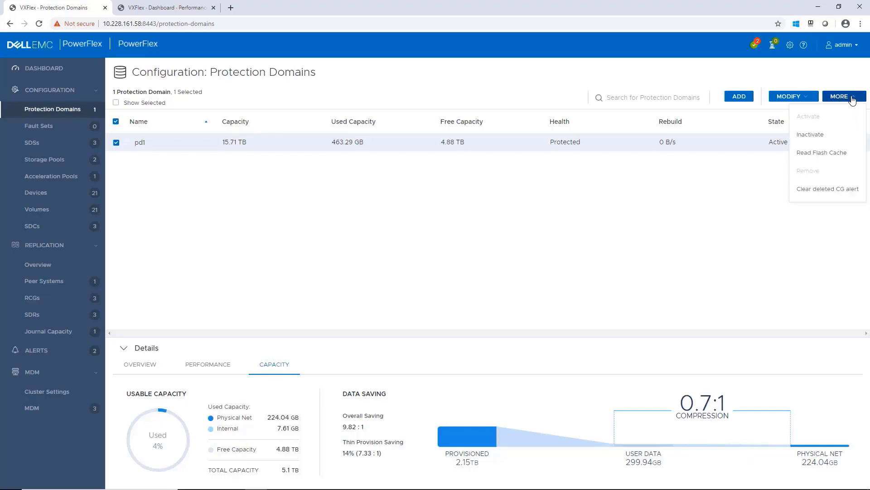
click(852, 97)
click(823, 153)
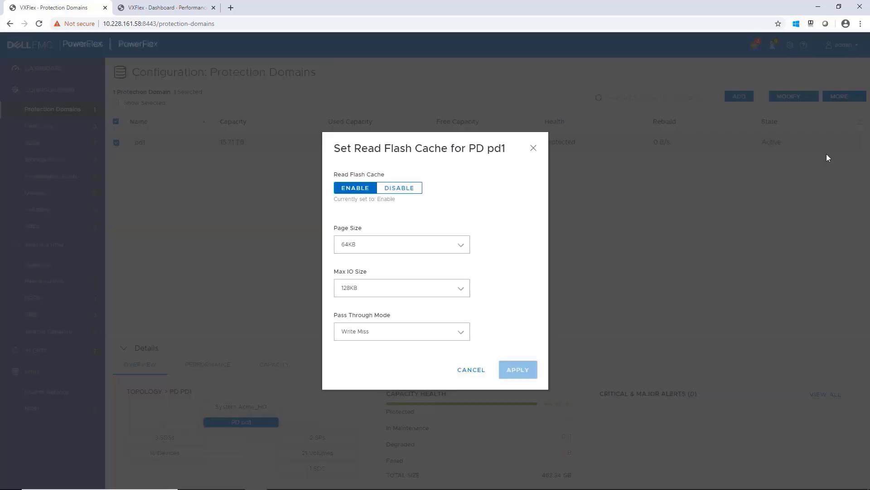
click(458, 333)
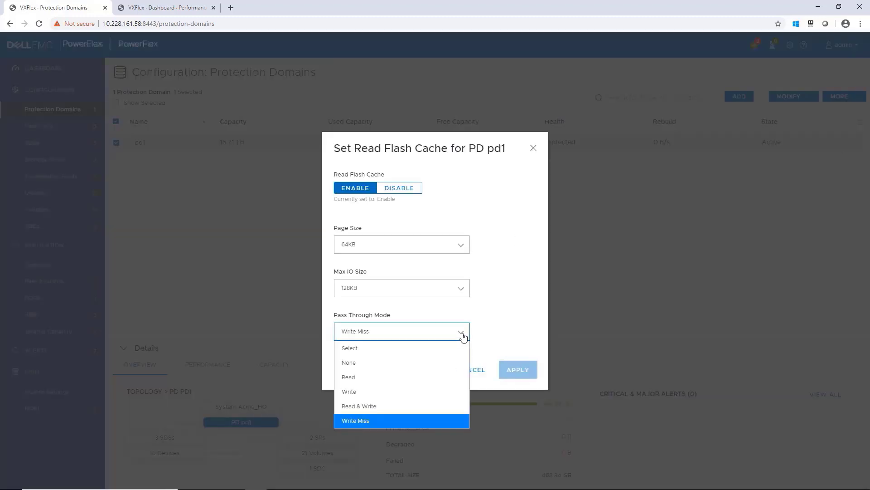
click(464, 291)
click(465, 247)
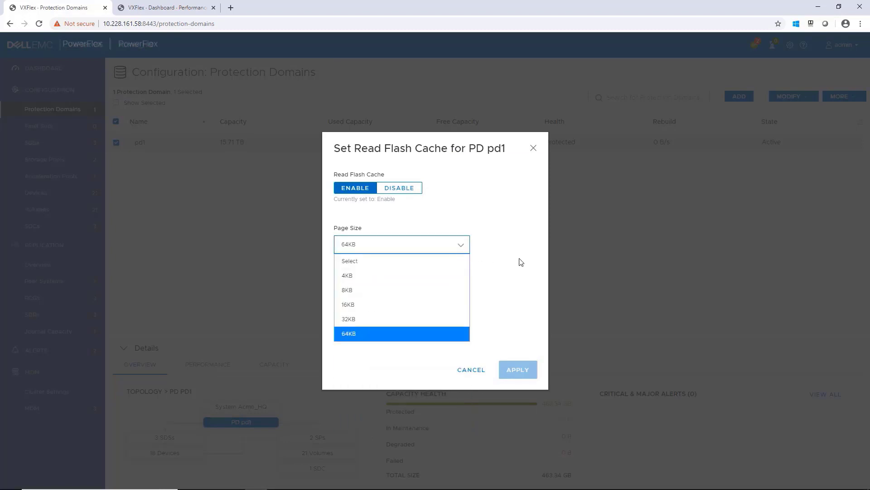
click(534, 148)
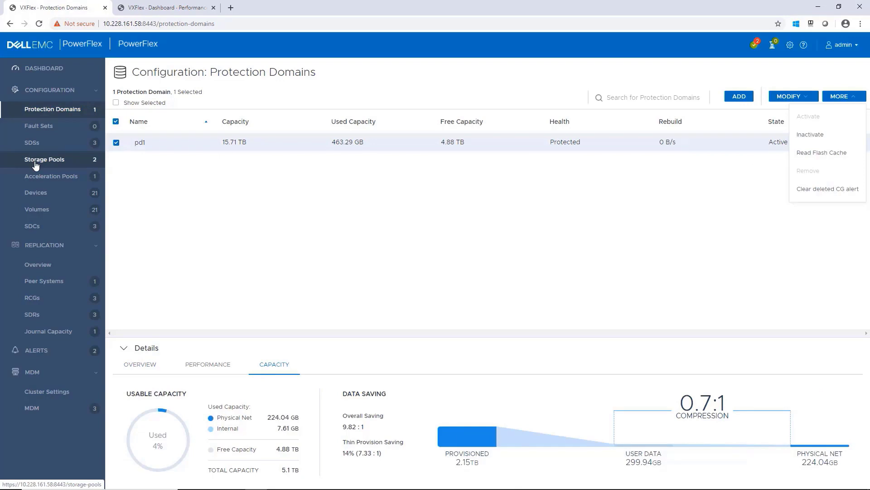
click(36, 161)
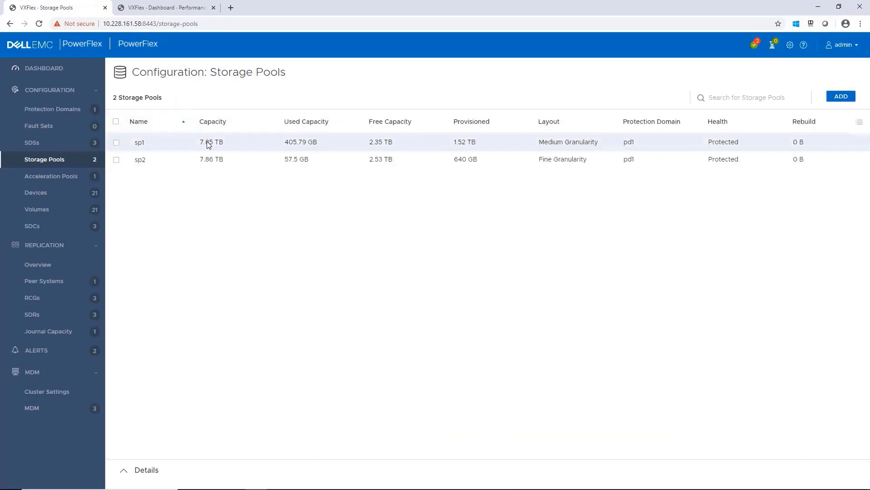
click(207, 142)
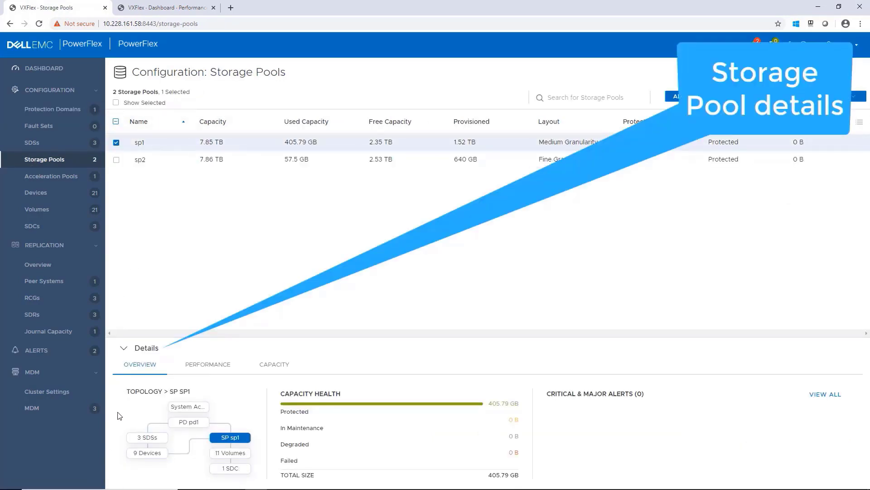
click(208, 364)
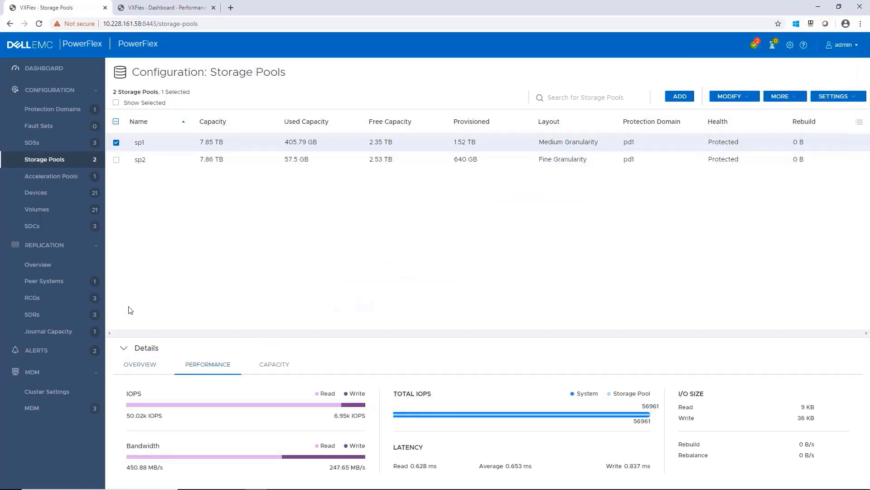
click(271, 365)
click(116, 160)
click(116, 142)
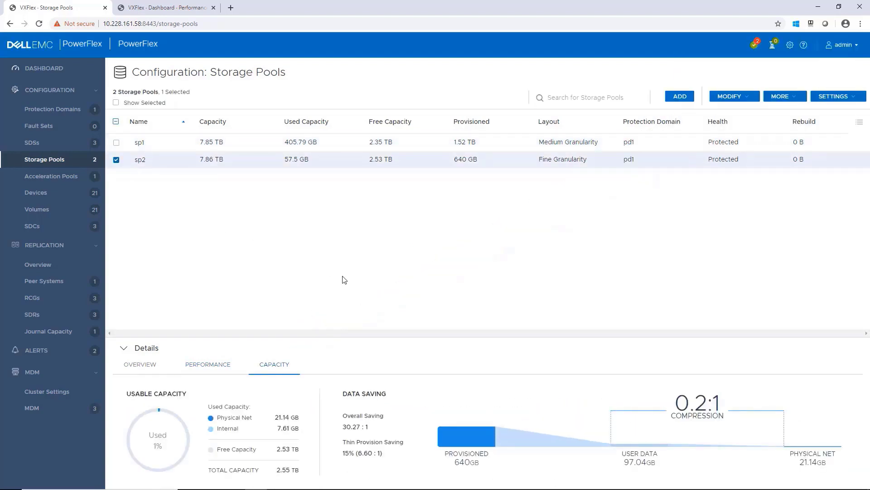
click(755, 98)
click(731, 153)
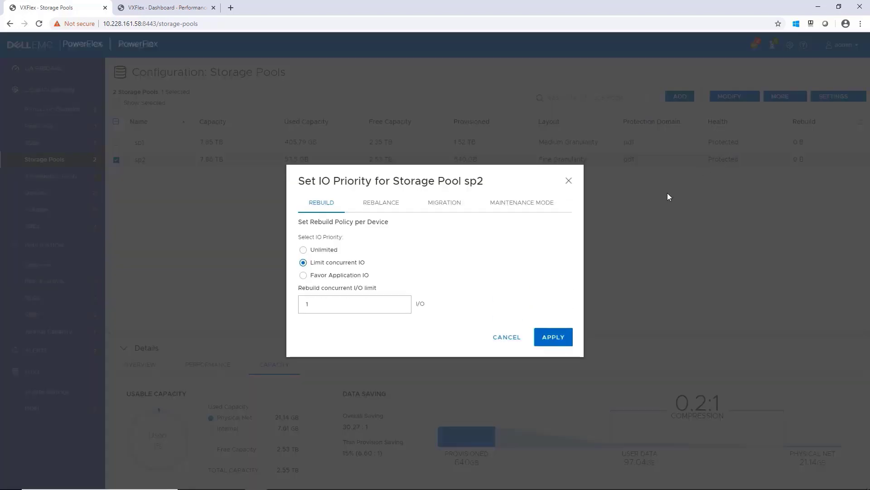
click(570, 184)
click(782, 98)
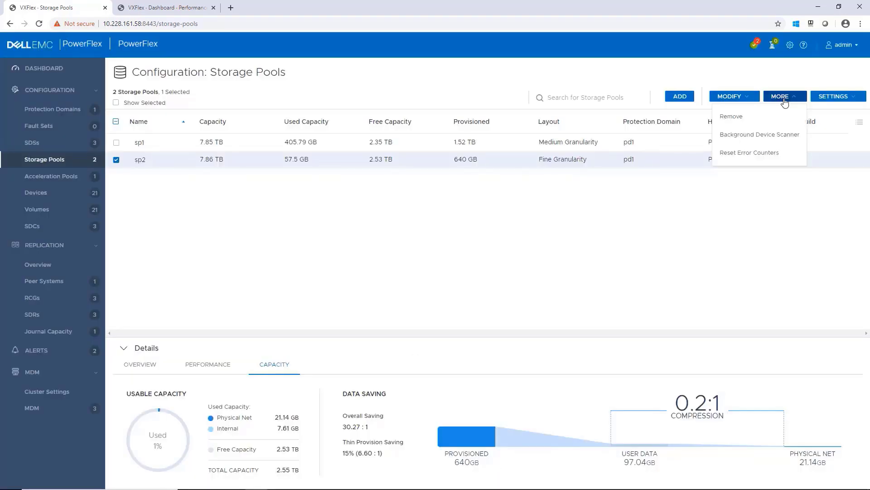
click(830, 97)
click(829, 116)
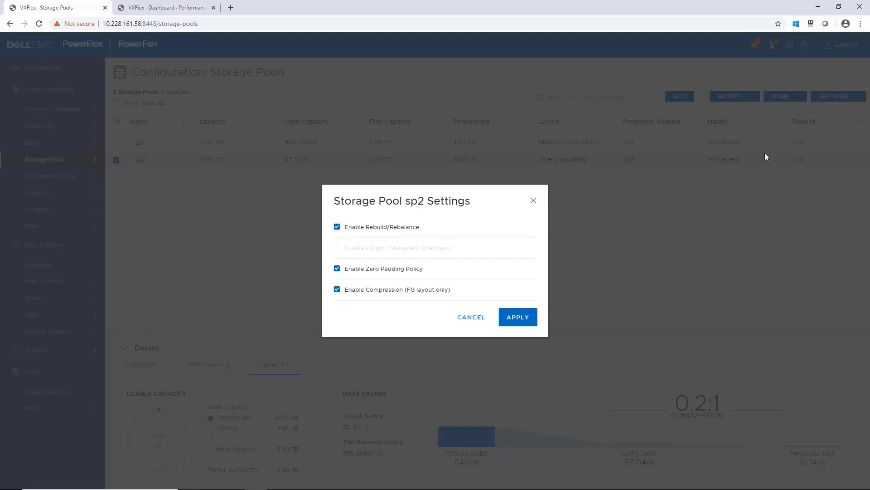
click(477, 320)
click(827, 100)
click(831, 153)
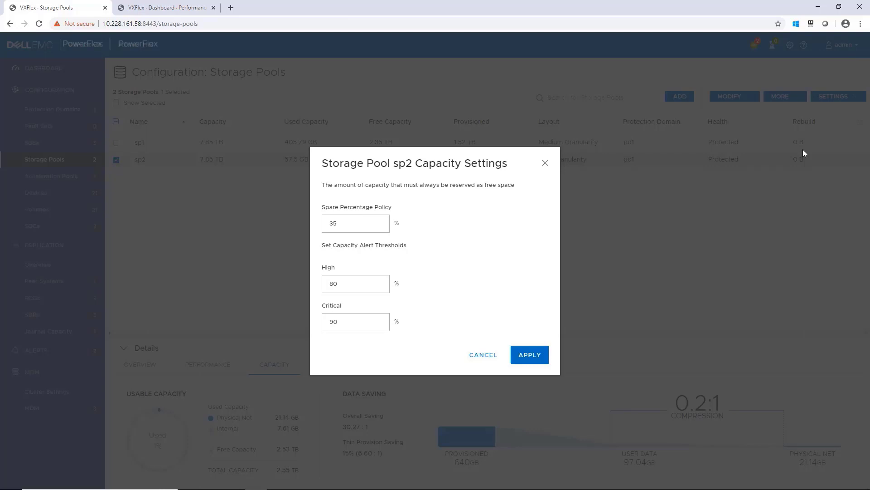
click(543, 164)
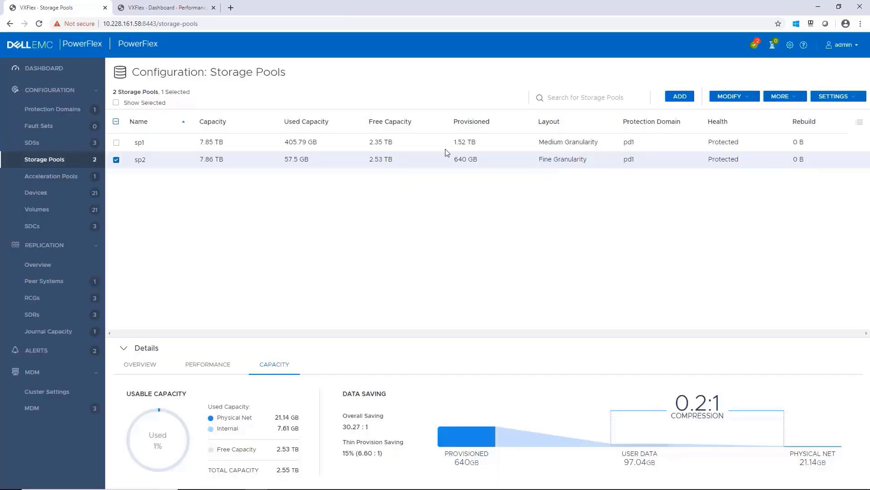
Select sds1 in the SDS list and show its port 7072 IP addresses
click(35, 143)
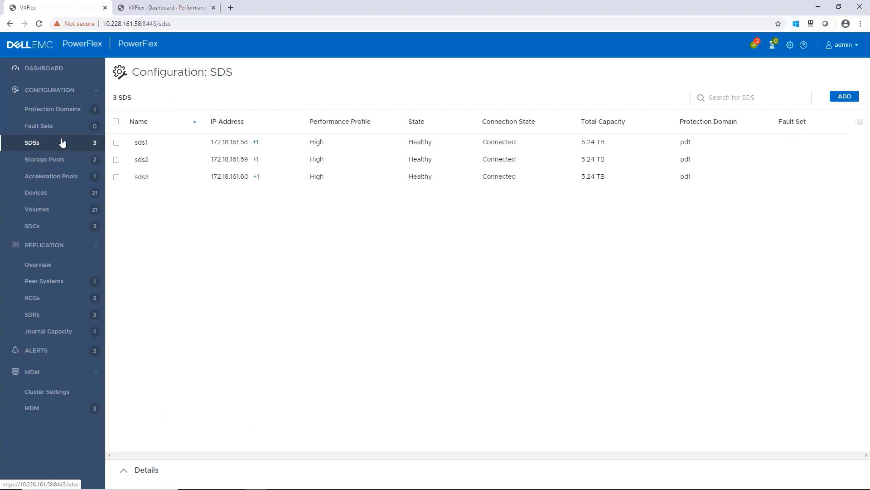
click(244, 143)
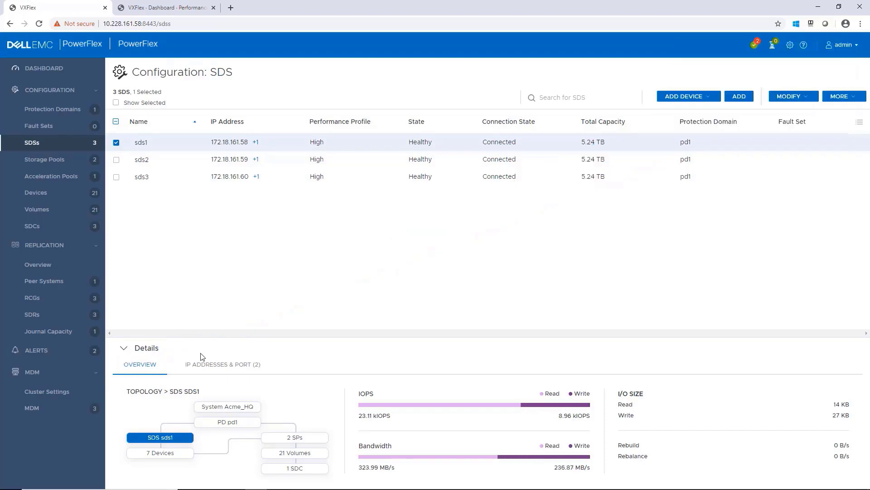
click(232, 365)
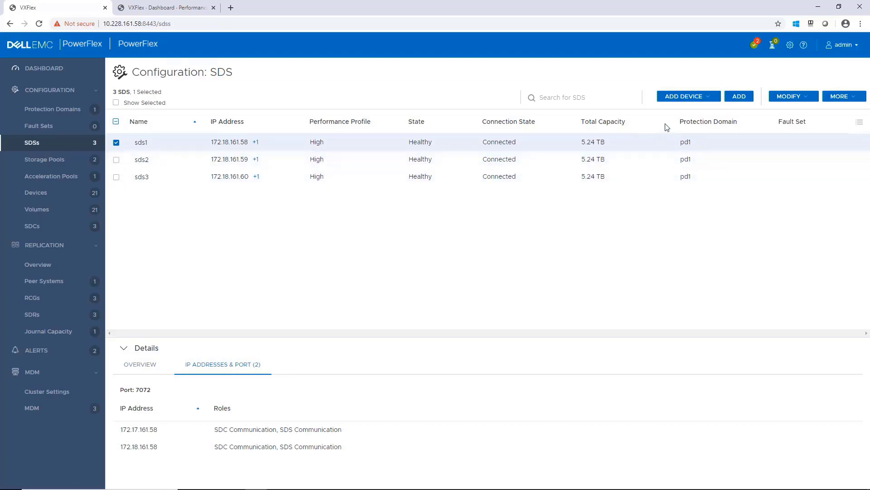
click(714, 101)
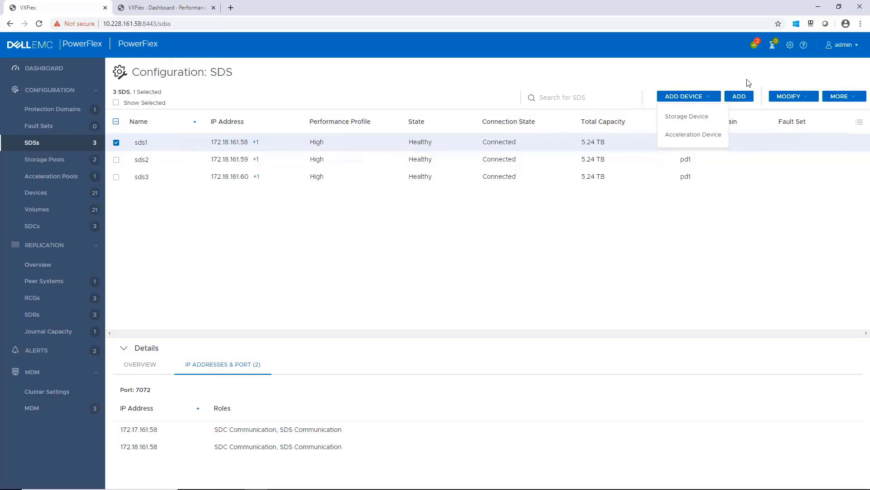
click(726, 77)
click(802, 97)
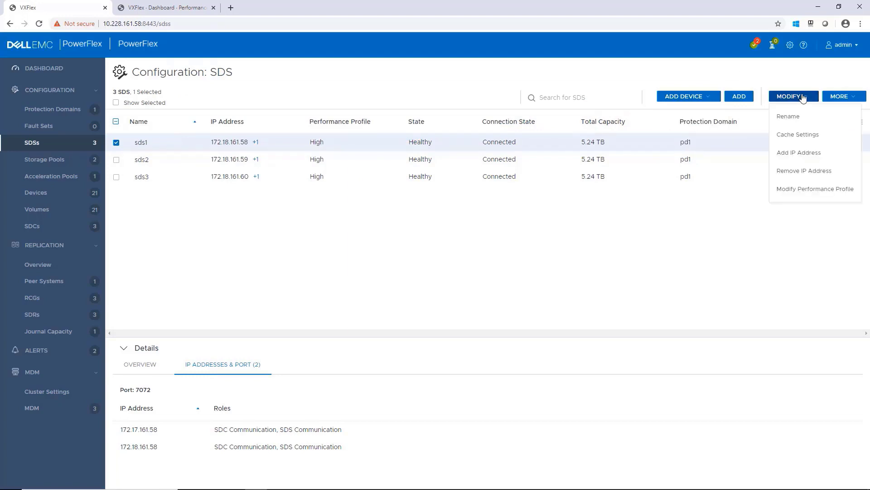
click(811, 190)
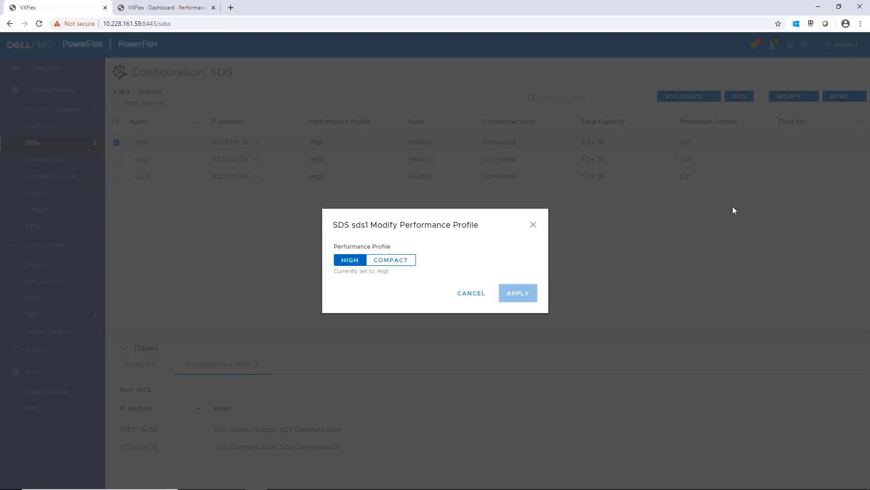
click(463, 295)
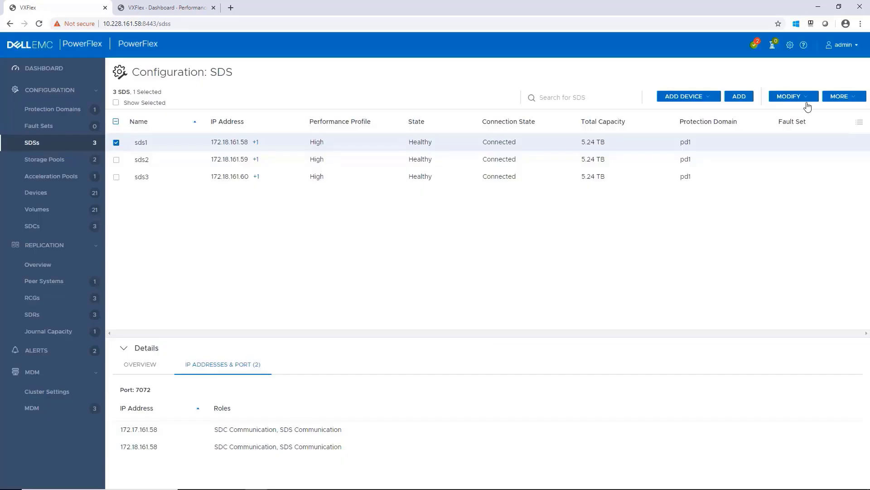
click(843, 97)
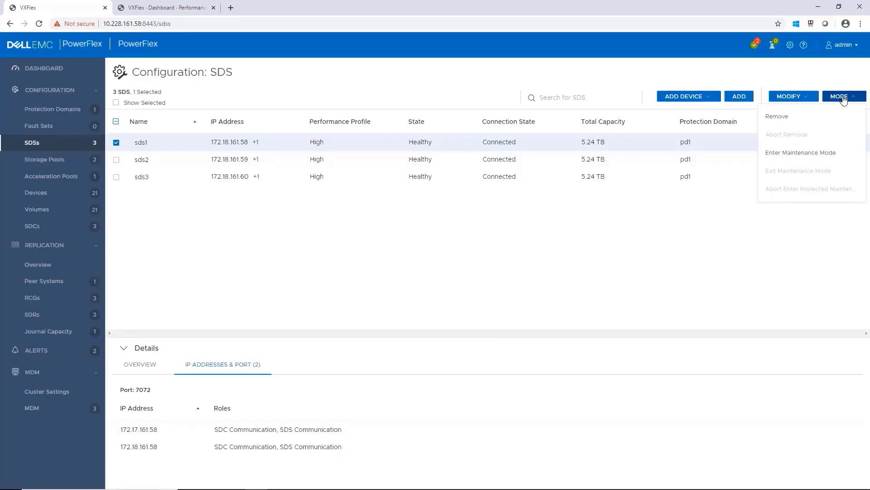
click(816, 154)
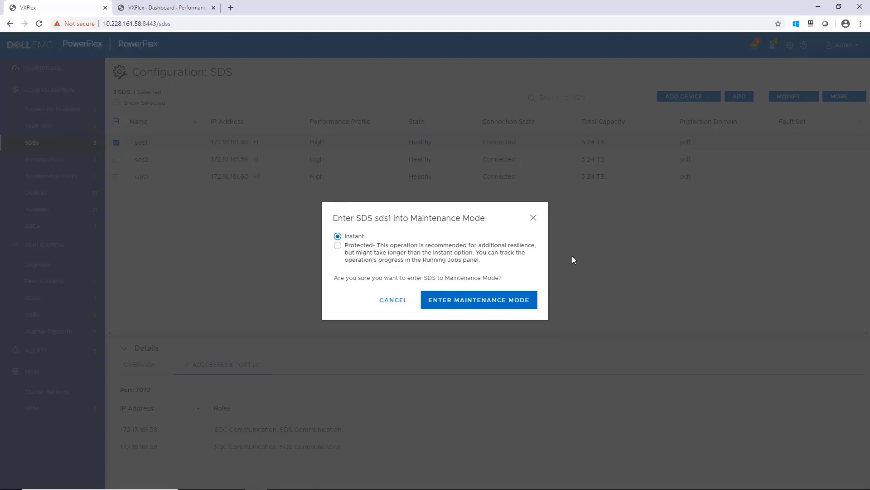
click(533, 218)
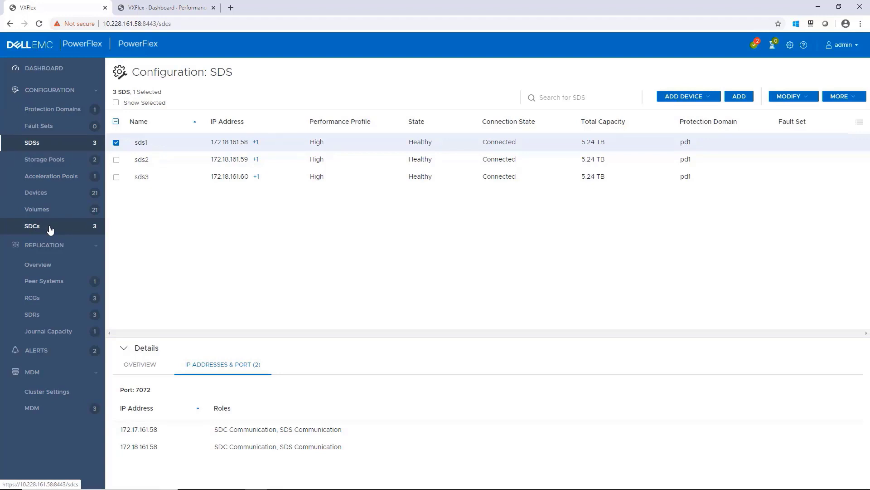
Select sdc1 in the SDCs list and show its 21 mapped volumes
click(50, 230)
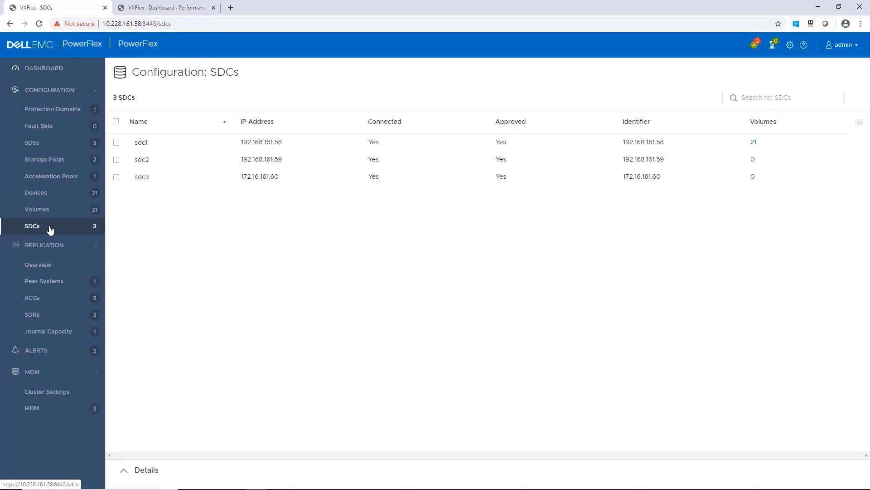
click(159, 145)
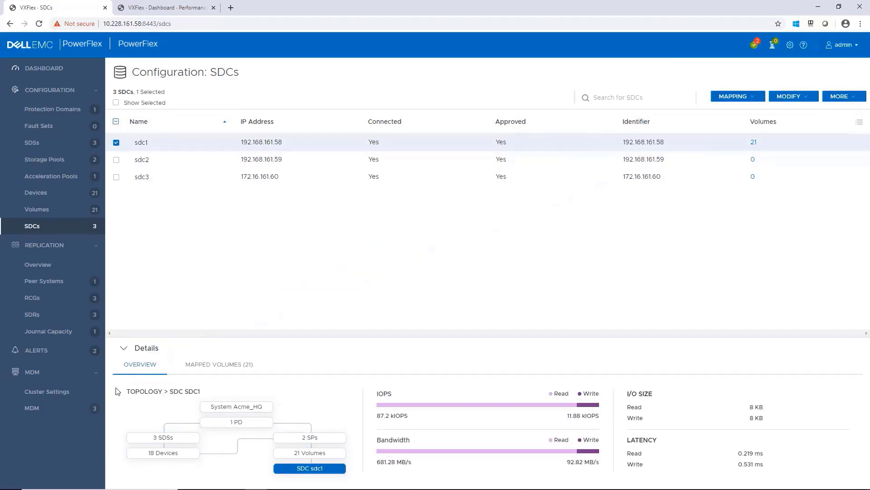
click(223, 365)
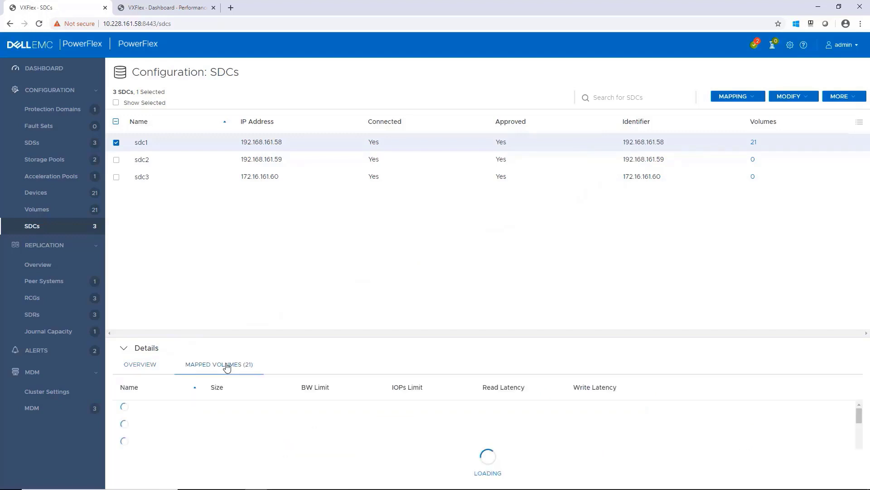
scroll(633, 442, down, 2)
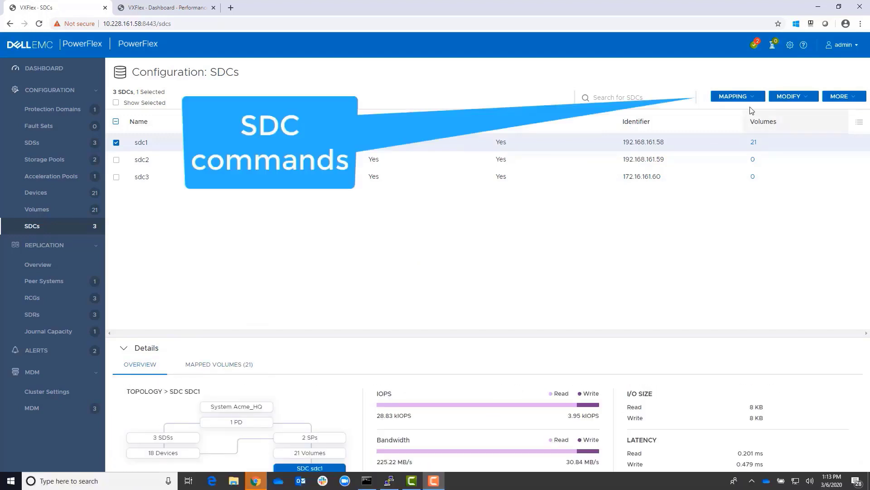
Browse sdc1's Mapping, Modify and More commands, leaving its High performance profile unchanged
click(746, 97)
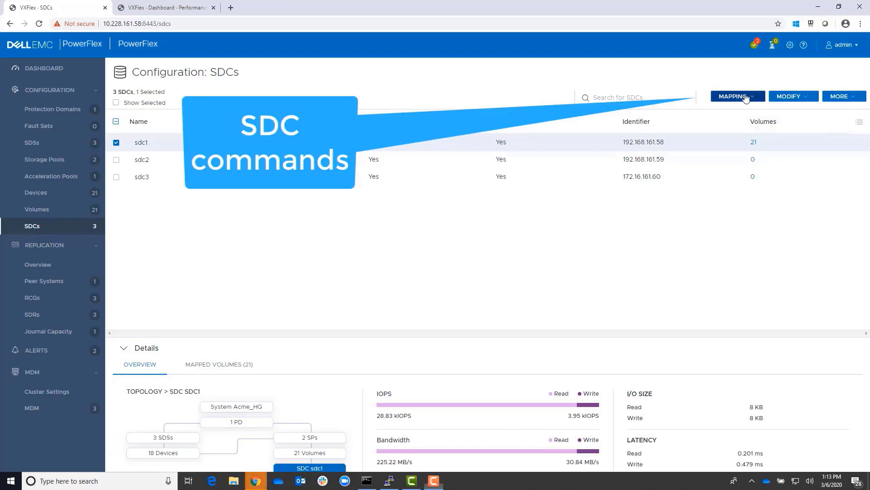
click(811, 97)
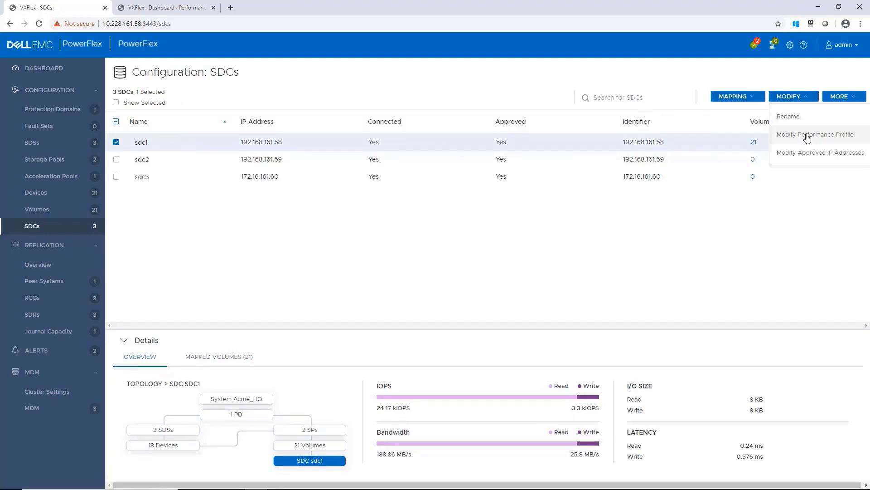
click(844, 135)
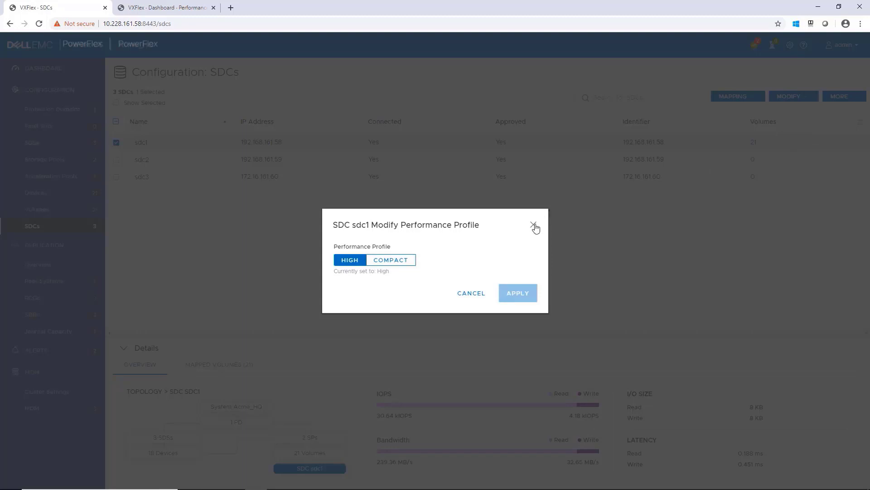
click(533, 224)
click(810, 99)
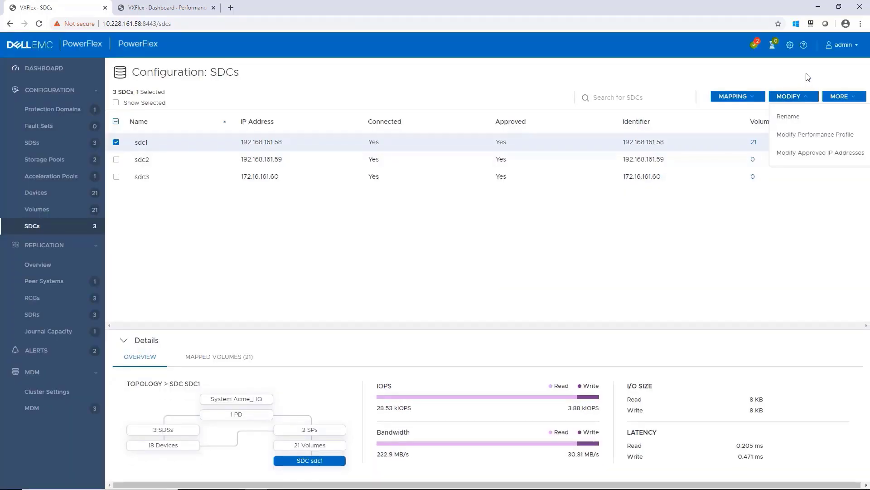
click(809, 77)
click(841, 96)
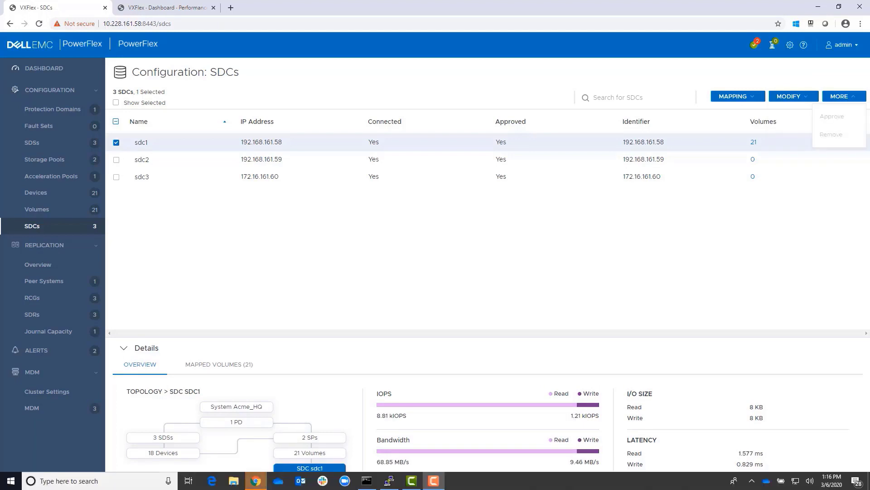